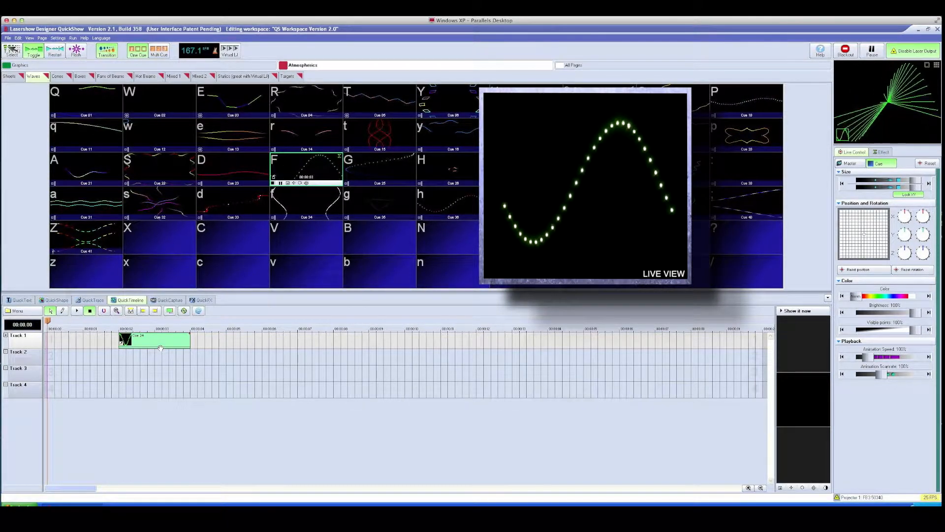
Shift the Cue 24 event along Track 1 with the magnet disabled
{"action": "mouse_move", "coordinate": [172, 346]}
{"action": "left_mouse_down"}
{"action": "mouse_move", "coordinate": [231, 353]}
{"action": "mouse_move", "coordinate": [182, 341]}
{"action": "left_mouse_up"}
{"action": "left_click", "coordinate": [104, 311]}
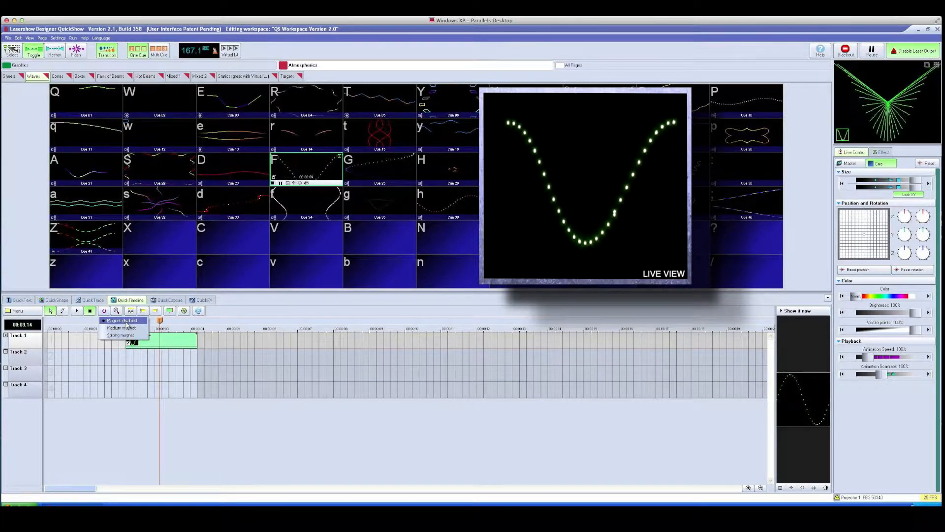
{"action": "left_click", "coordinate": [169, 345]}
{"action": "left_click_drag", "start_coordinate": [170, 345], "coordinate": [189, 340]}
Set the timeline magnet to Strong and snap the Cue 24 event to the start of Track 1
{"action": "left_click", "coordinate": [104, 311]}
{"action": "left_click", "coordinate": [120, 335]}
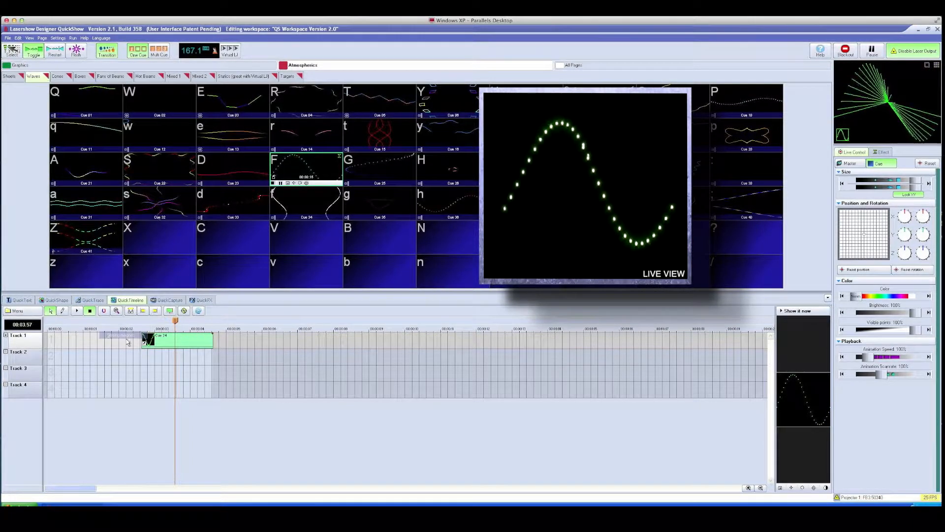
{"action": "left_click_drag", "start_coordinate": [194, 340], "coordinate": [101, 345]}
Place Cue 25 on Track 2 and Cue 13 on Track 3, each starting where the previous event ends, and rewind the playhead
{"action": "left_click_drag", "start_coordinate": [385, 162], "coordinate": [157, 355]}
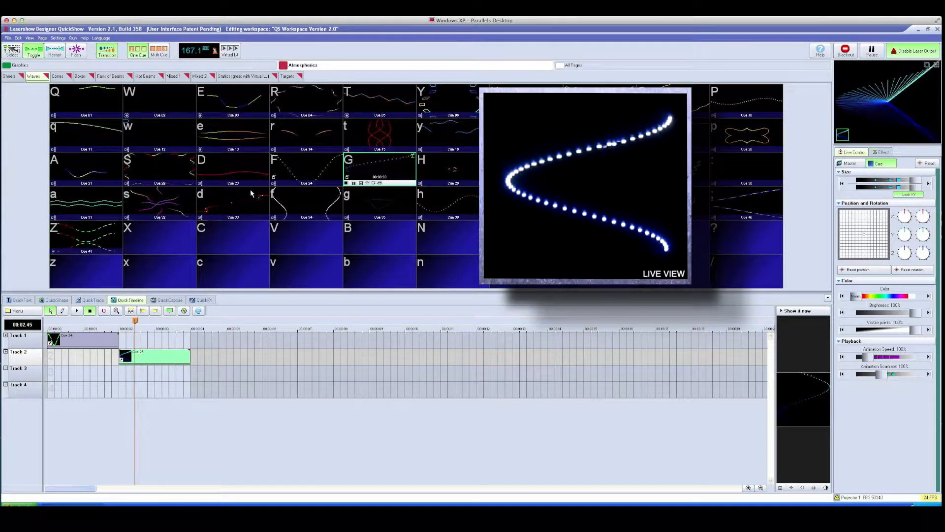
{"action": "left_click_drag", "start_coordinate": [236, 131], "coordinate": [203, 377]}
{"action": "left_click_drag", "start_coordinate": [240, 320], "coordinate": [47, 320]}
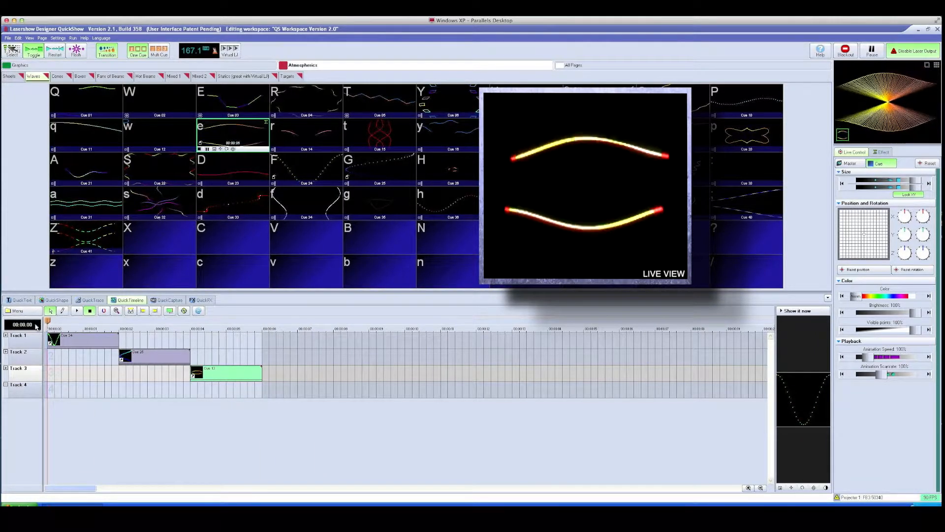
Turn off Cue 13 in the cue grid, send the timeline playback to the laser output, and stop playback
{"action": "left_click", "coordinate": [226, 135]}
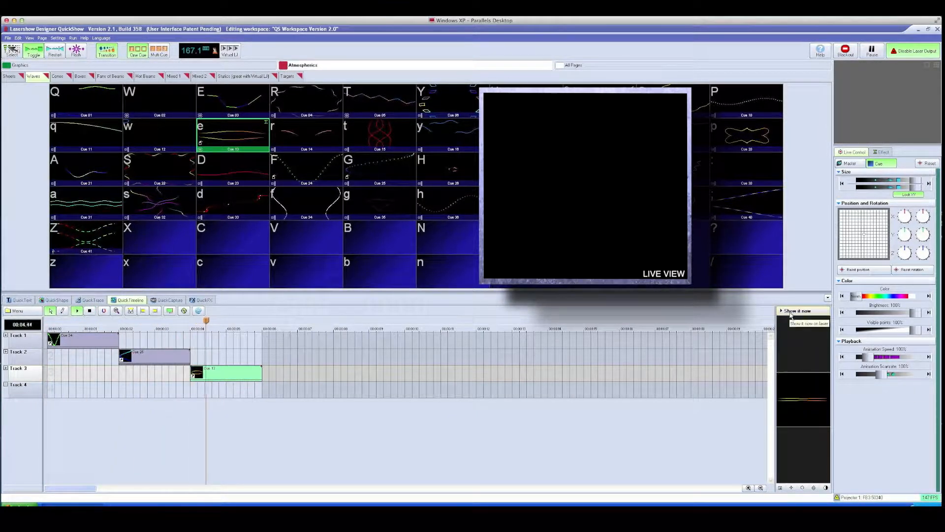
{"action": "left_click", "coordinate": [807, 312]}
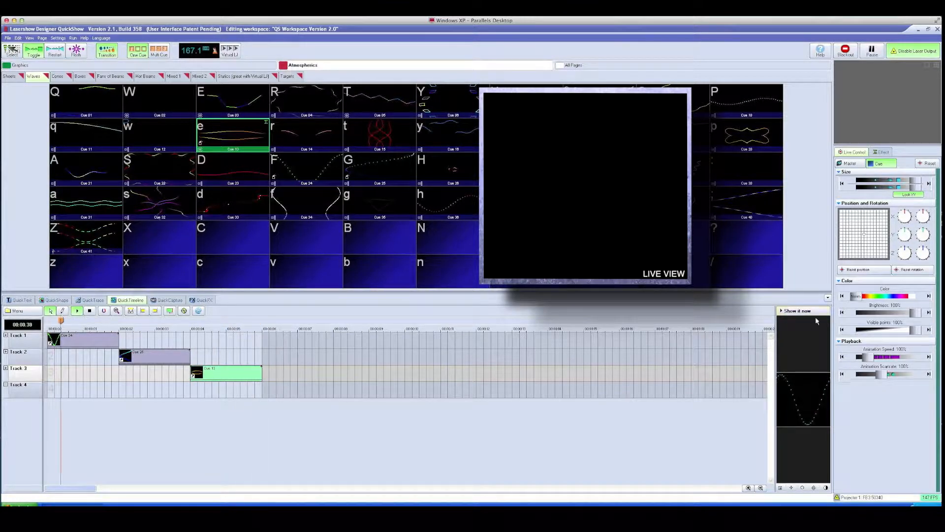
{"action": "left_click", "coordinate": [810, 313]}
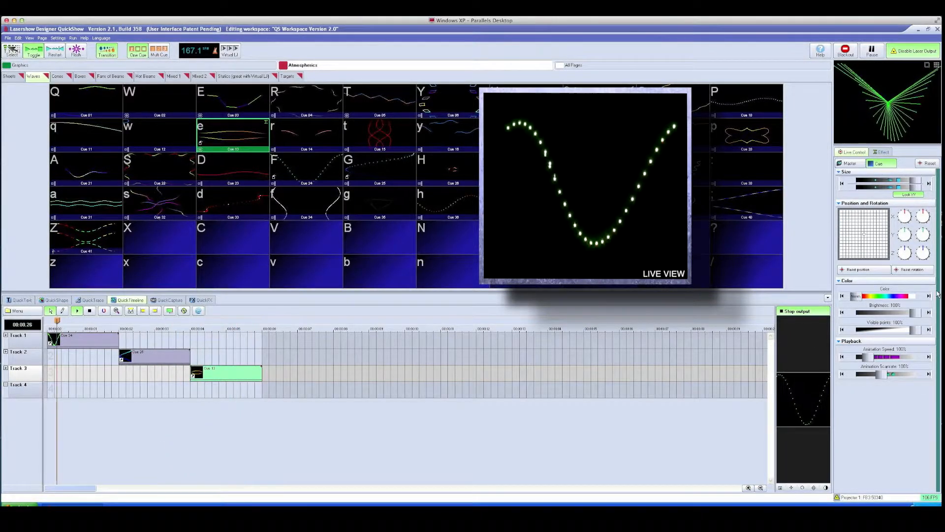
{"action": "left_click", "coordinate": [90, 310]}
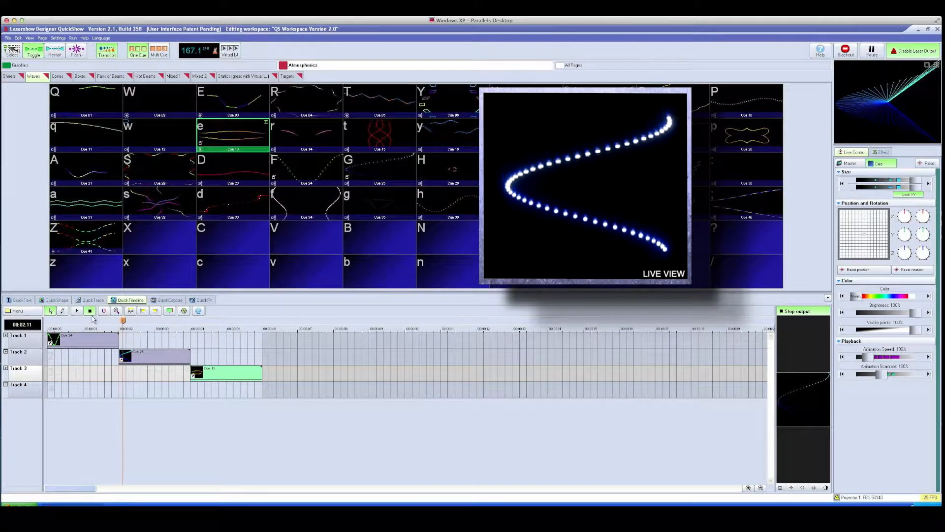
Lengthen the Cue 24 event, shift the Cue 25 and Cue 13 events to follow end to end, and preview the sequence
{"action": "left_click_drag", "start_coordinate": [117, 341], "coordinate": [157, 359]}
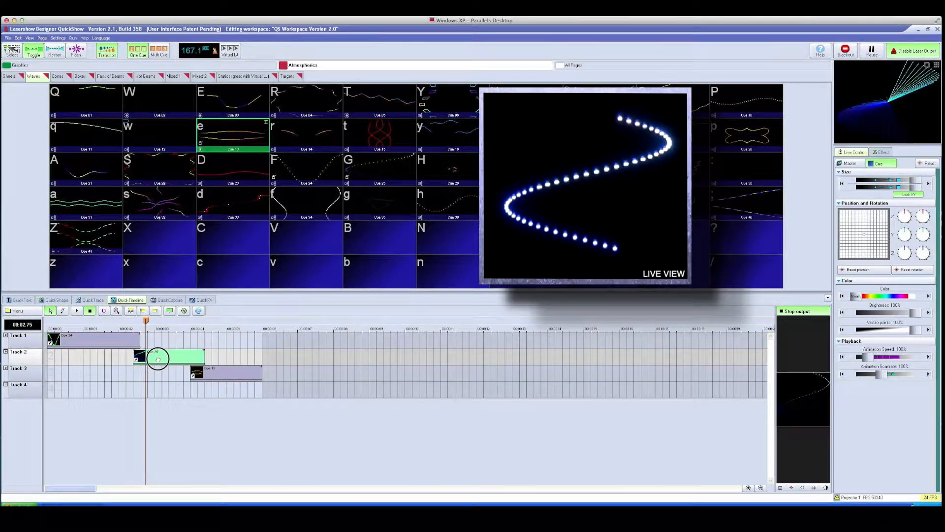
{"action": "left_click_drag", "start_coordinate": [212, 373], "coordinate": [234, 375]}
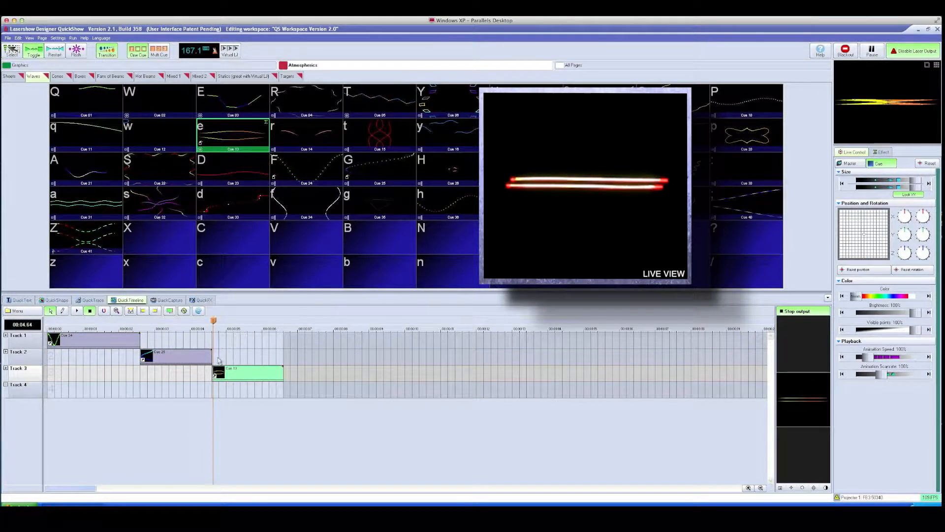
{"action": "left_click", "coordinate": [77, 310]}
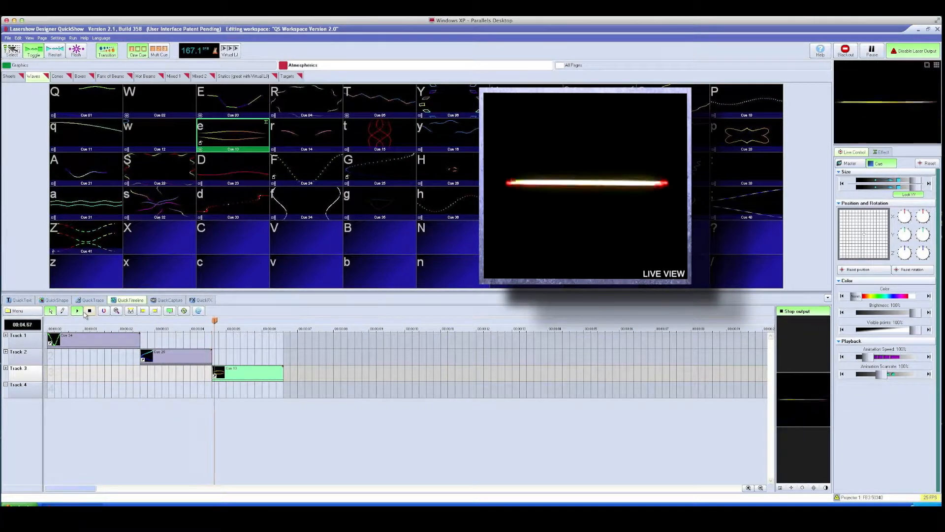
{"action": "left_click", "coordinate": [88, 313]}
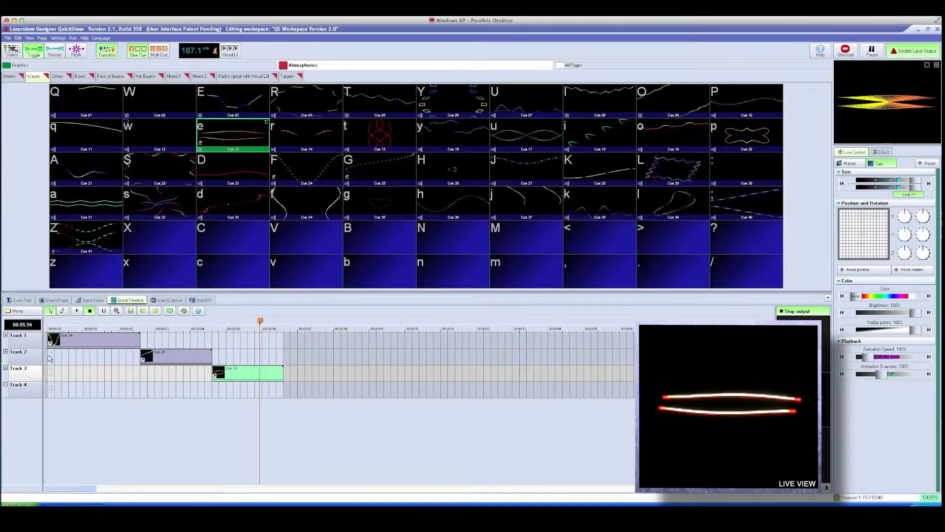
Examine the zone assignment in the event properties of Cue 24 on Track 1 without changing it
{"action": "left_click", "coordinate": [88, 341]}
{"action": "right_click", "coordinate": [102, 340]}
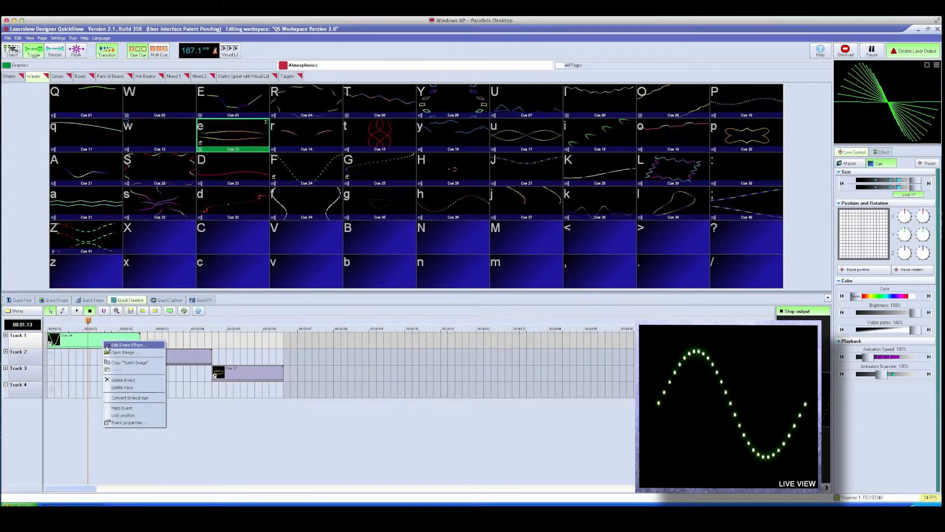
{"action": "left_click", "coordinate": [126, 422]}
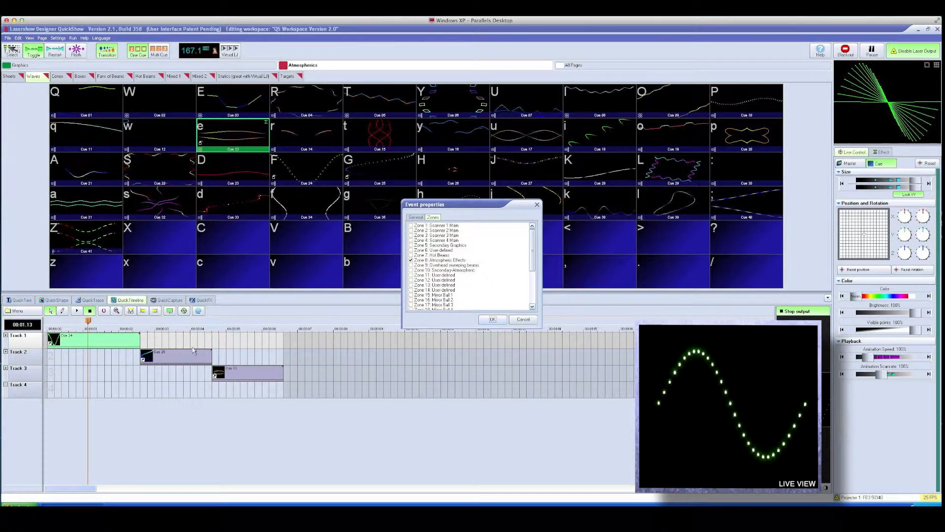
{"action": "left_click", "coordinate": [523, 320]}
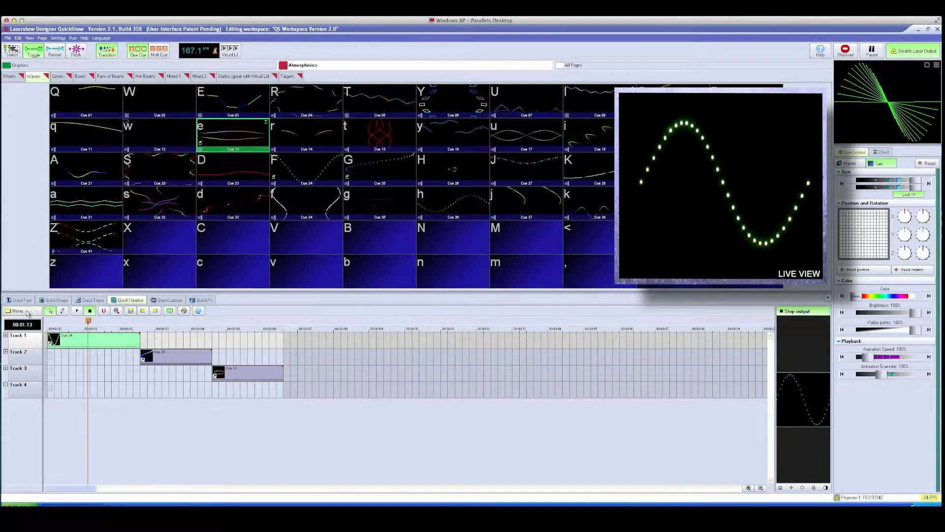
Load the MeLove(Clean) track from the MusicForShows folder as the timeline's audio file
{"action": "left_click", "coordinate": [29, 312]}
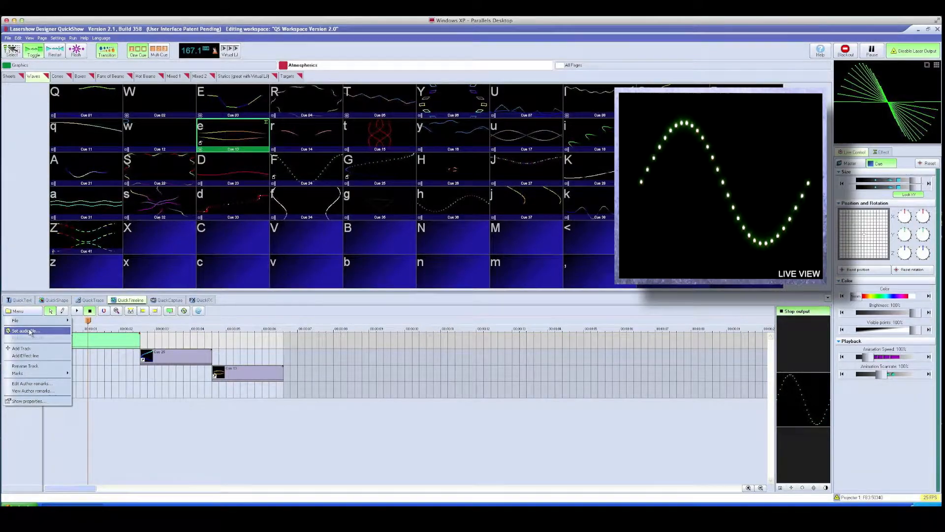
{"action": "left_click", "coordinate": [30, 331]}
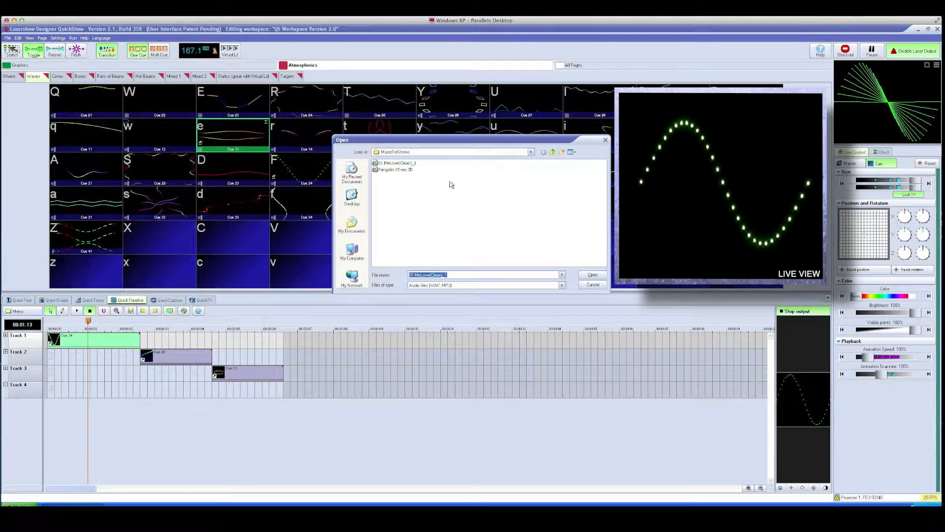
{"action": "left_click", "coordinate": [403, 164]}
{"action": "left_click", "coordinate": [593, 275]}
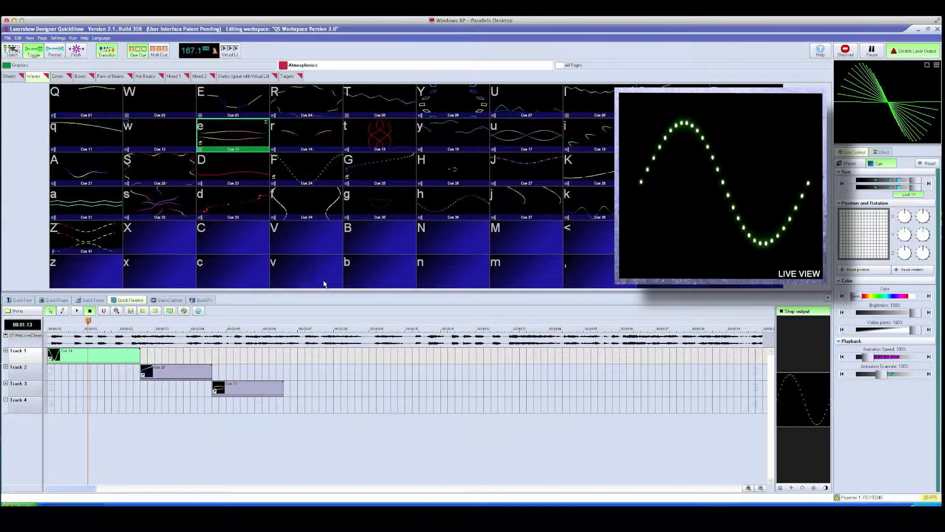
Play the three timeline events together with the loaded music
{"action": "left_click", "coordinate": [761, 488]}
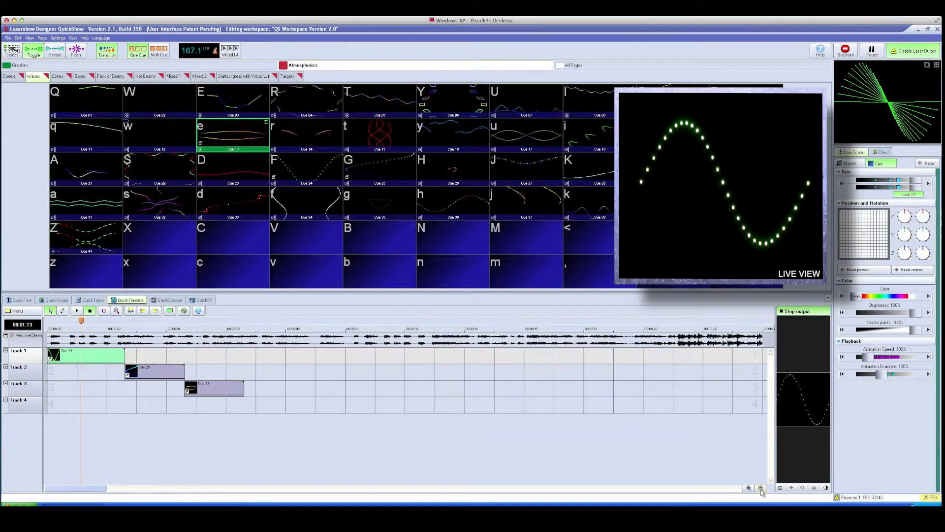
{"action": "left_click", "coordinate": [761, 488]}
{"action": "left_click", "coordinate": [761, 488]}
{"action": "left_click", "coordinate": [761, 488]}
{"action": "left_click", "coordinate": [761, 488]}
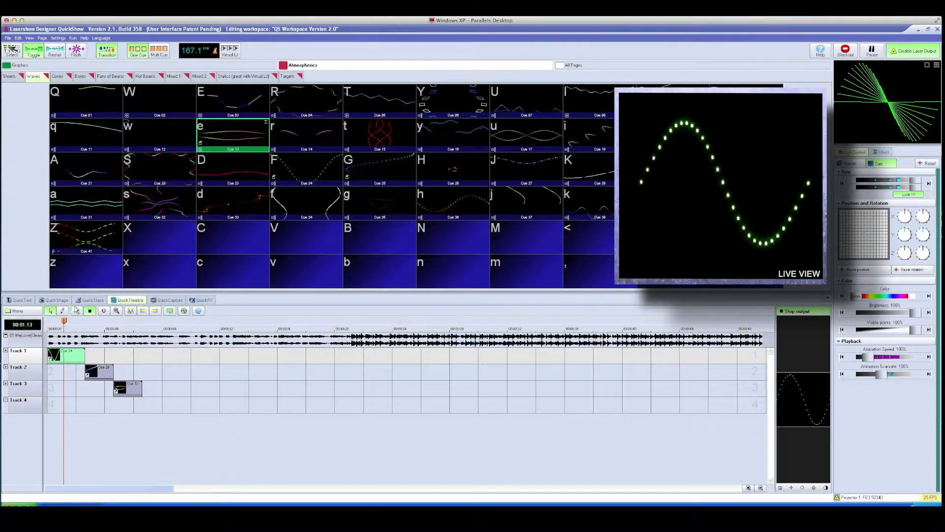
{"action": "left_click", "coordinate": [76, 310]}
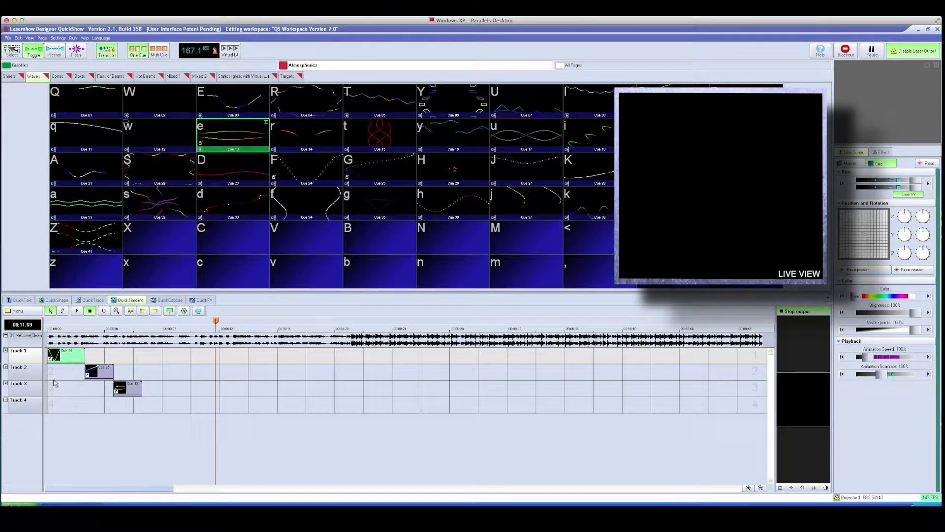
Move the Cue 24 event to about 12 s on Track 1 and disable the timeline magnet
{"action": "left_click_drag", "start_coordinate": [73, 357], "coordinate": [256, 358]}
{"action": "left_click", "coordinate": [104, 311]}
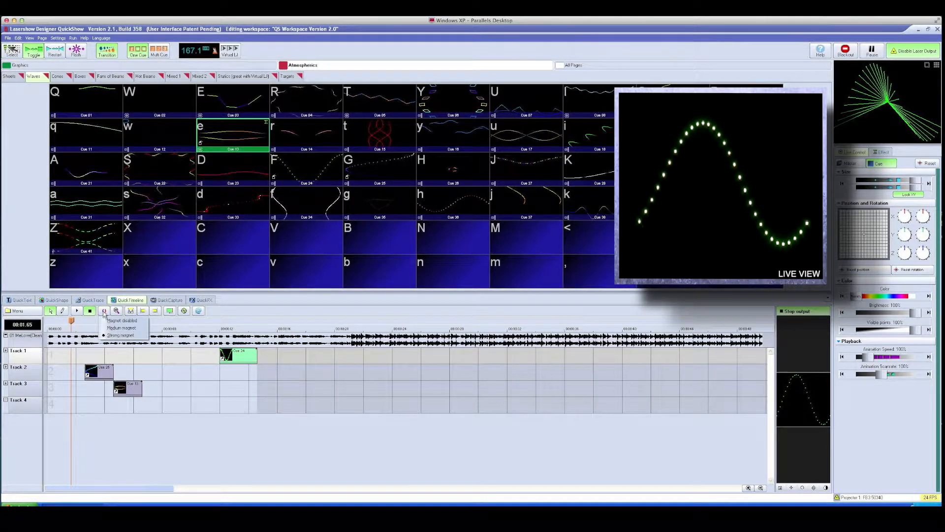
{"action": "left_click", "coordinate": [109, 322]}
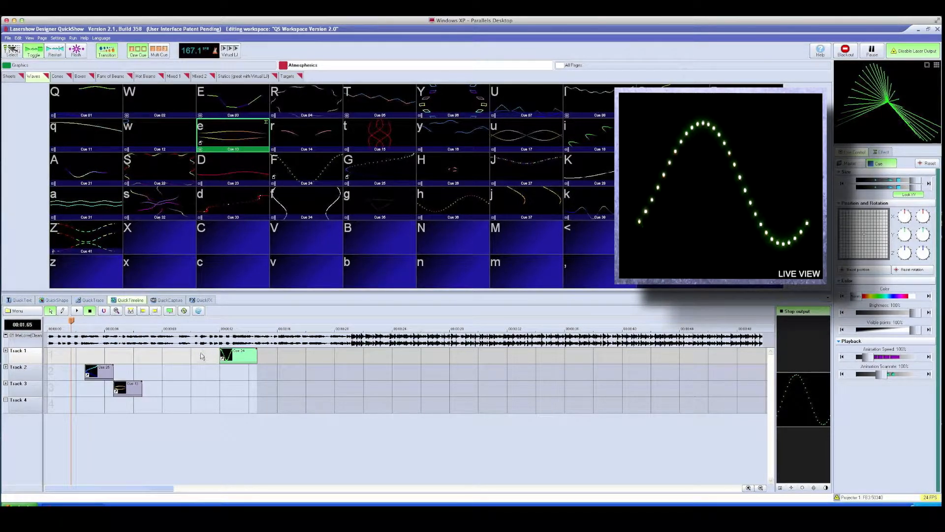
Play the music around the Cue 24 event twice and move the event earlier to start at about 11 s
{"action": "left_click", "coordinate": [202, 350]}
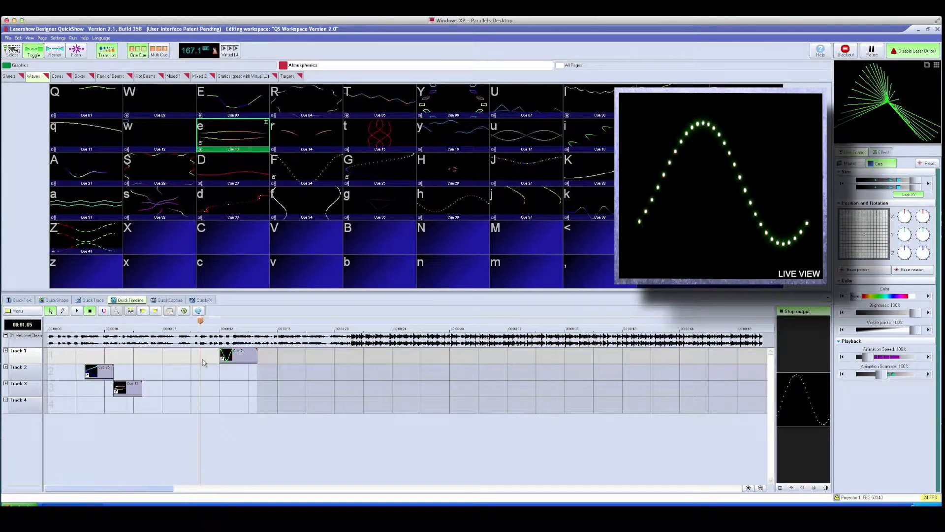
{"action": "left_click", "coordinate": [78, 311]}
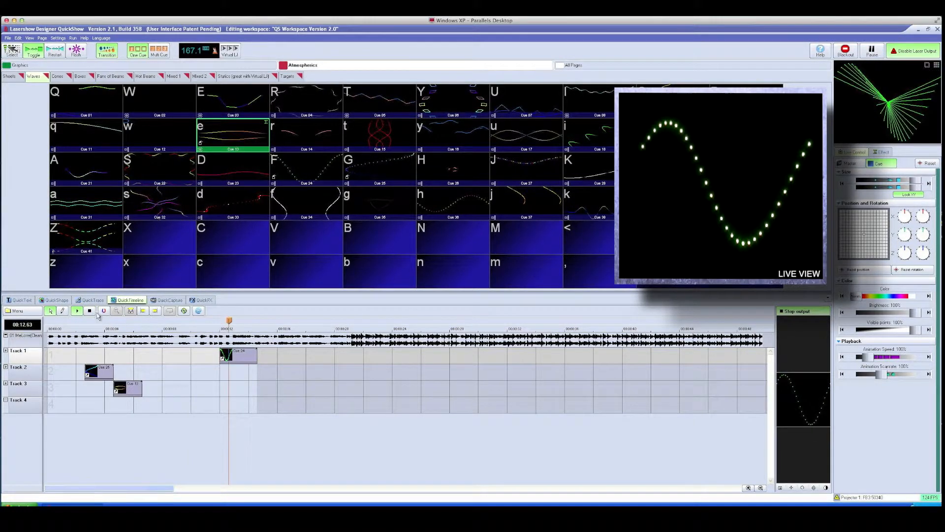
{"action": "left_click", "coordinate": [90, 311]}
{"action": "left_click_drag", "start_coordinate": [235, 321], "coordinate": [187, 320]}
{"action": "left_click", "coordinate": [77, 311]}
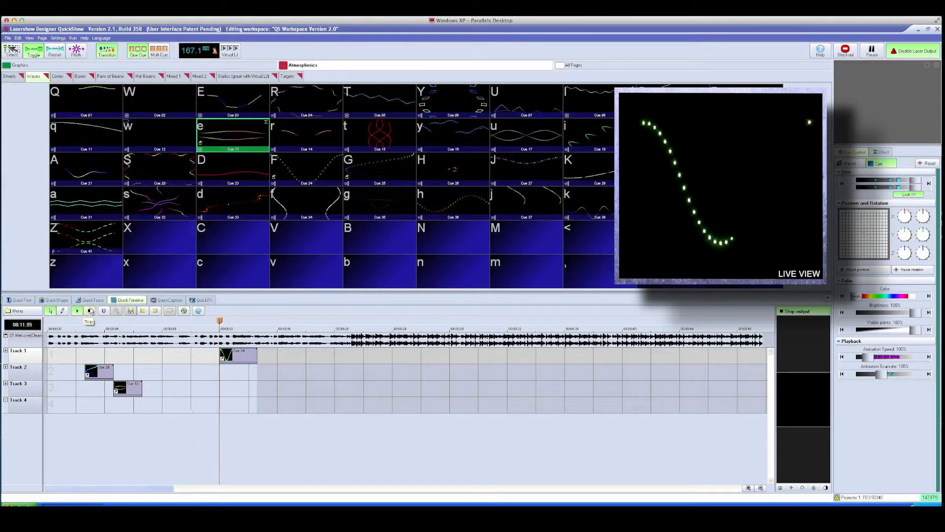
{"action": "left_click_drag", "start_coordinate": [239, 355], "coordinate": [222, 358]}
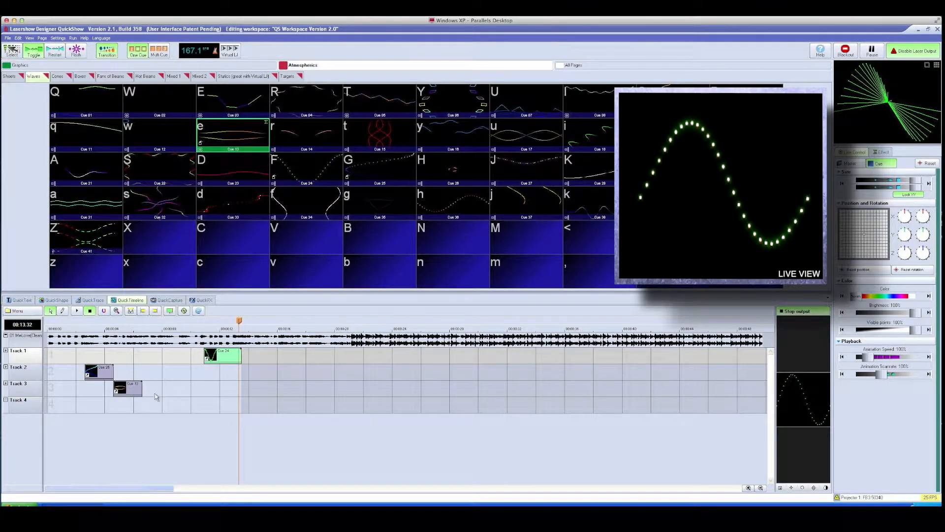
Extend the Cue 24 event to where the louder music begins and place the Cue 25 and Cue 13 events end to end after it
{"action": "left_click_drag", "start_coordinate": [239, 357], "coordinate": [344, 357]}
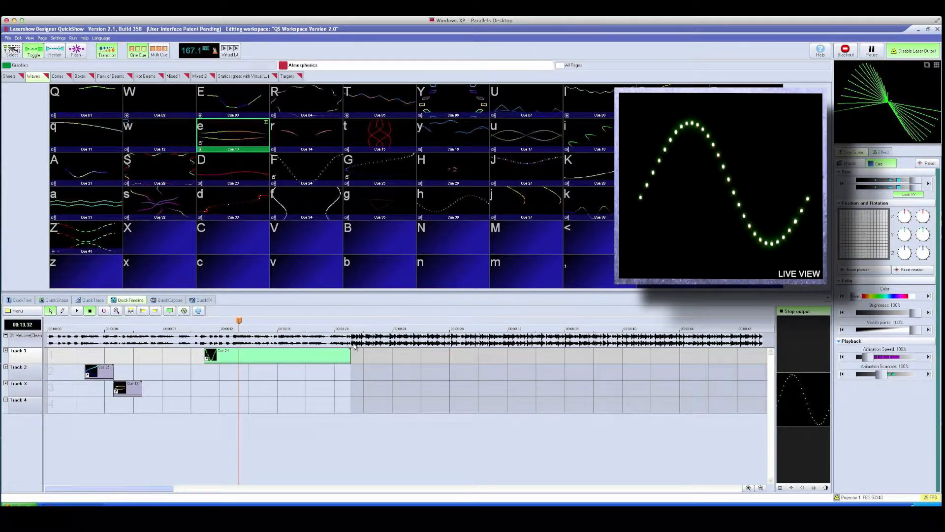
{"action": "left_click_drag", "start_coordinate": [100, 368], "coordinate": [366, 372]}
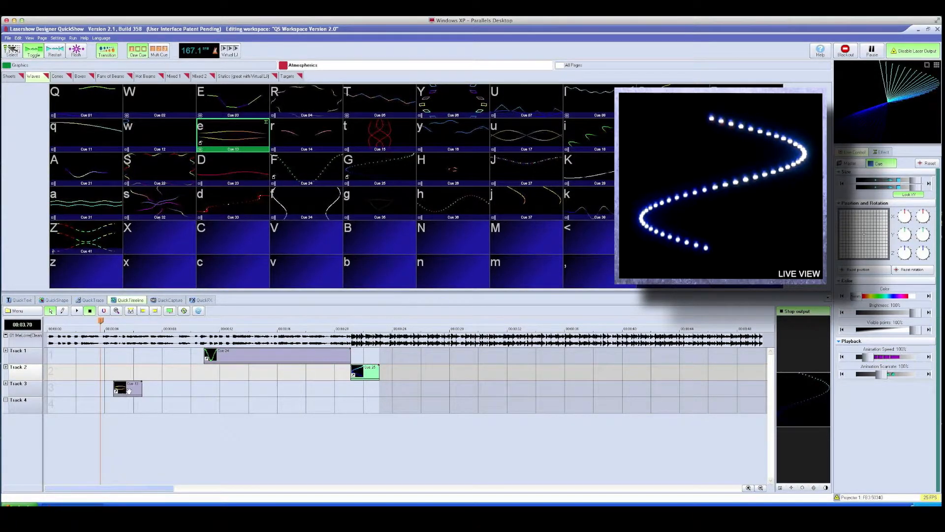
{"action": "left_click_drag", "start_coordinate": [128, 391], "coordinate": [400, 397]}
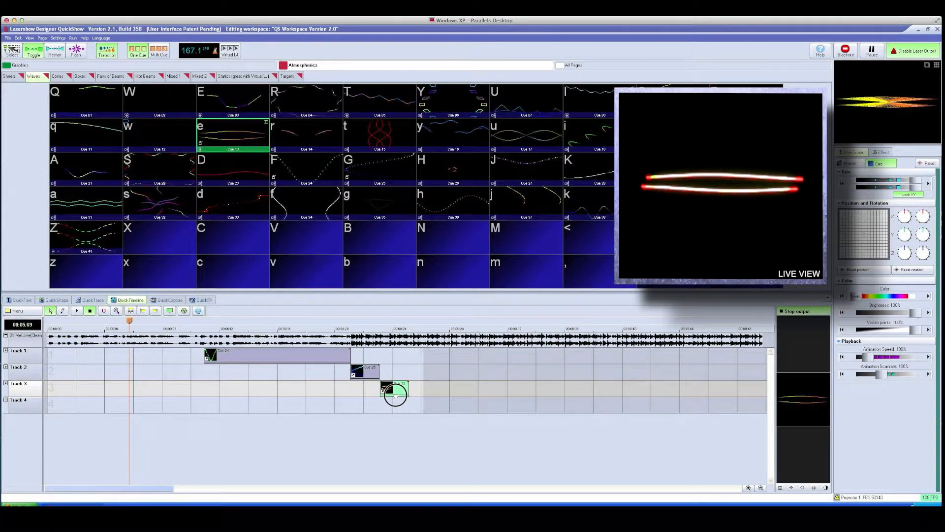
Examine the audio waveform and the event positions on the timeline at closer and wider magnifications
{"action": "left_click_drag", "start_coordinate": [50, 324], "coordinate": [45, 325]}
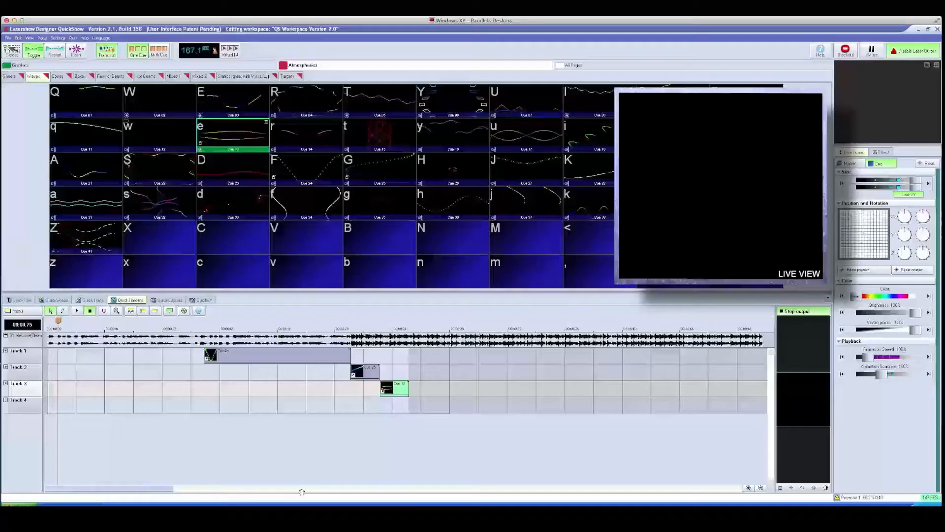
{"action": "left_click", "coordinate": [748, 488]}
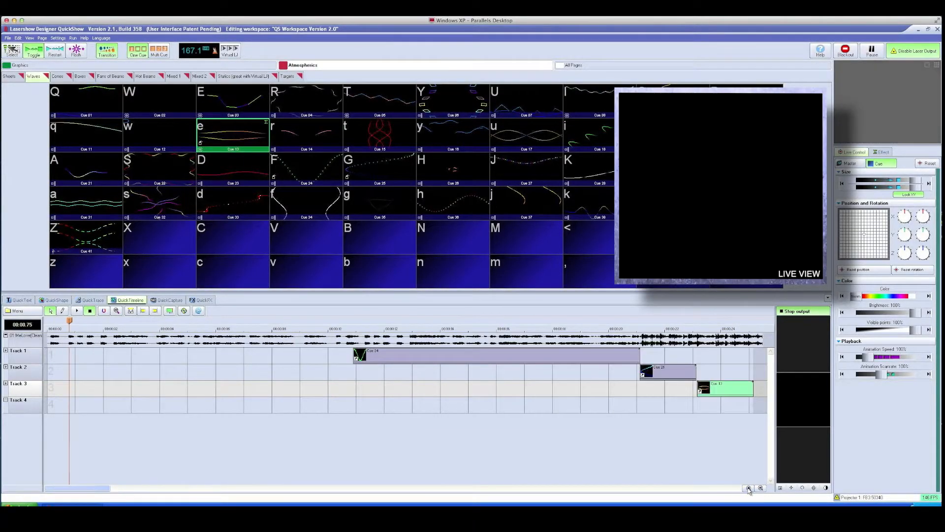
{"action": "left_click", "coordinate": [749, 488]}
{"action": "left_click", "coordinate": [748, 488]}
{"action": "left_click_drag", "start_coordinate": [58, 489], "coordinate": [106, 491]}
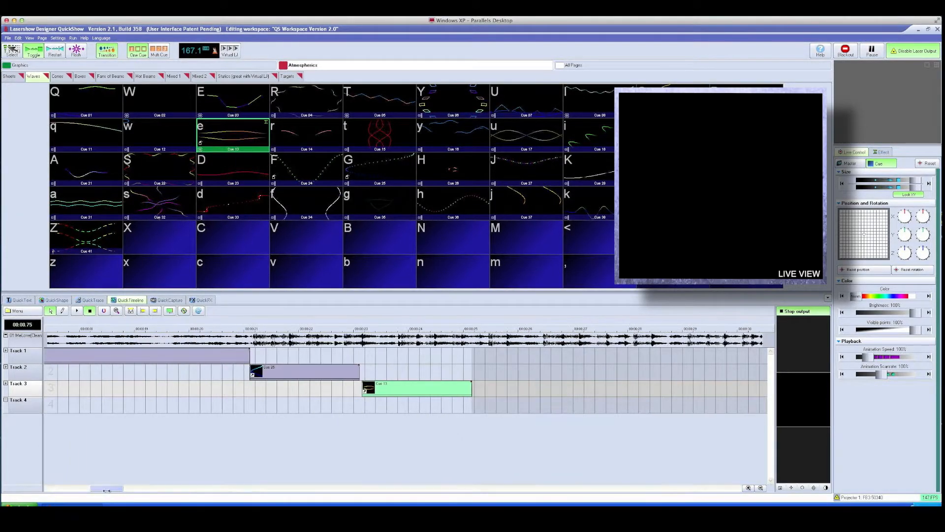
{"action": "left_click", "coordinate": [749, 488]}
{"action": "left_click", "coordinate": [749, 489]}
{"action": "left_click", "coordinate": [749, 488]}
{"action": "left_click", "coordinate": [749, 488]}
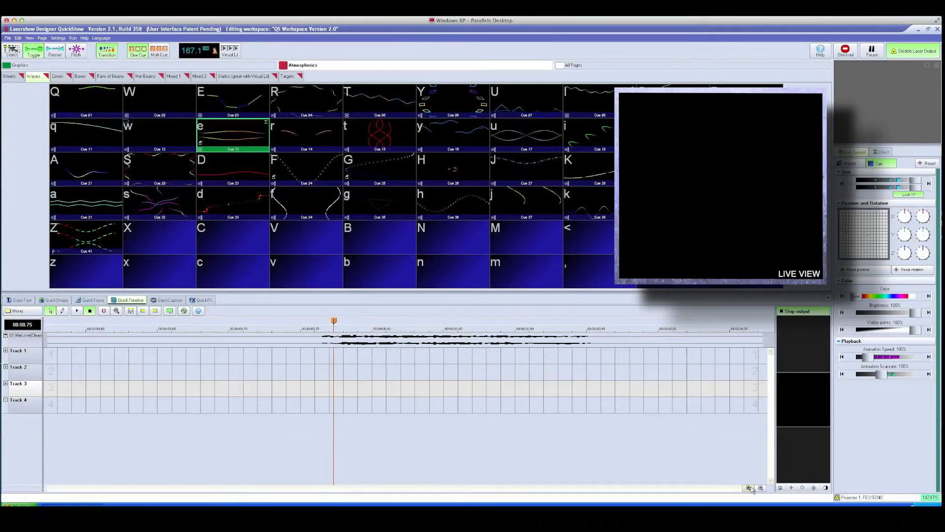
{"action": "left_click", "coordinate": [761, 488]}
{"action": "left_click", "coordinate": [760, 488]}
{"action": "left_click", "coordinate": [761, 488]}
{"action": "left_click", "coordinate": [761, 488]}
{"action": "left_click", "coordinate": [760, 488]}
{"action": "left_click", "coordinate": [761, 488]}
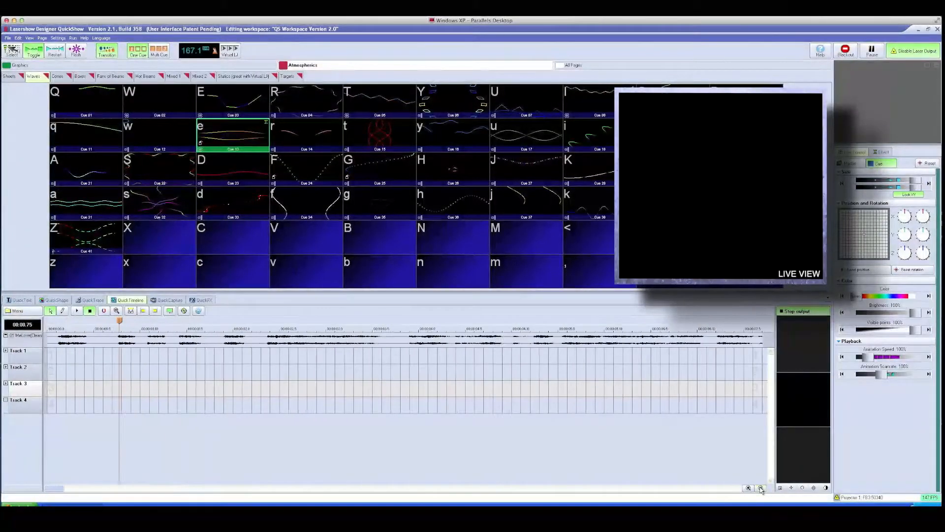
Place the playhead at 19.65 s within the Cue 24 event and give the event's end a fade-out of about 1 s
{"action": "left_click", "coordinate": [761, 488]}
{"action": "left_click", "coordinate": [761, 488]}
{"action": "left_click", "coordinate": [761, 488]}
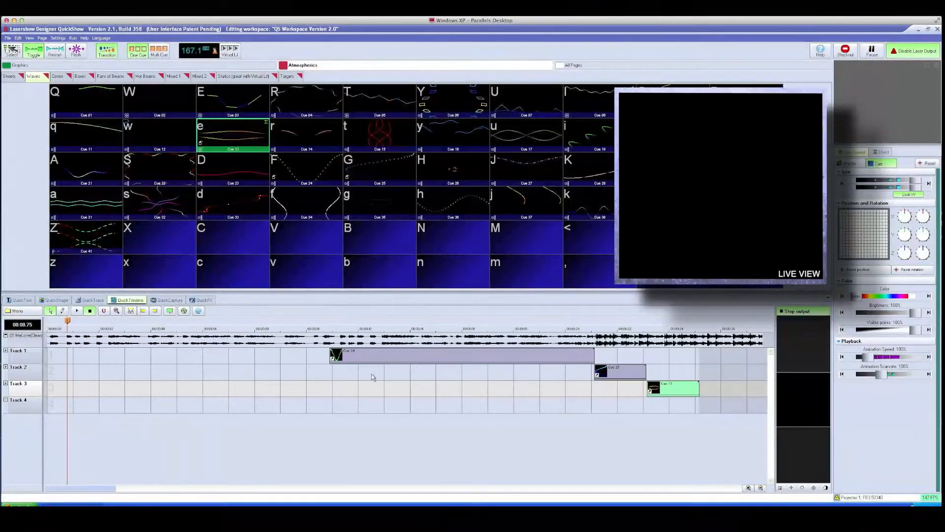
{"action": "left_click_drag", "start_coordinate": [294, 323], "coordinate": [557, 323]}
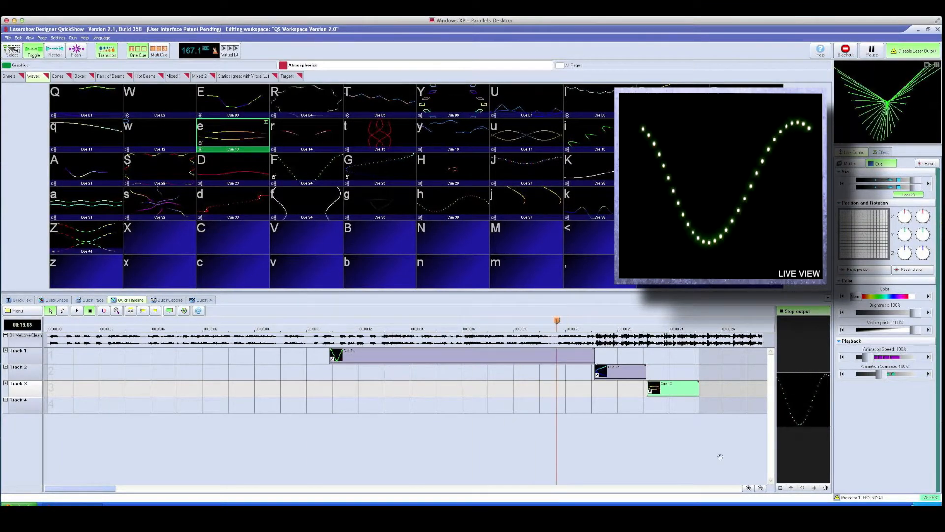
{"action": "left_click", "coordinate": [749, 488]}
{"action": "left_click", "coordinate": [749, 488]}
{"action": "left_click", "coordinate": [749, 488]}
{"action": "left_click", "coordinate": [749, 488]}
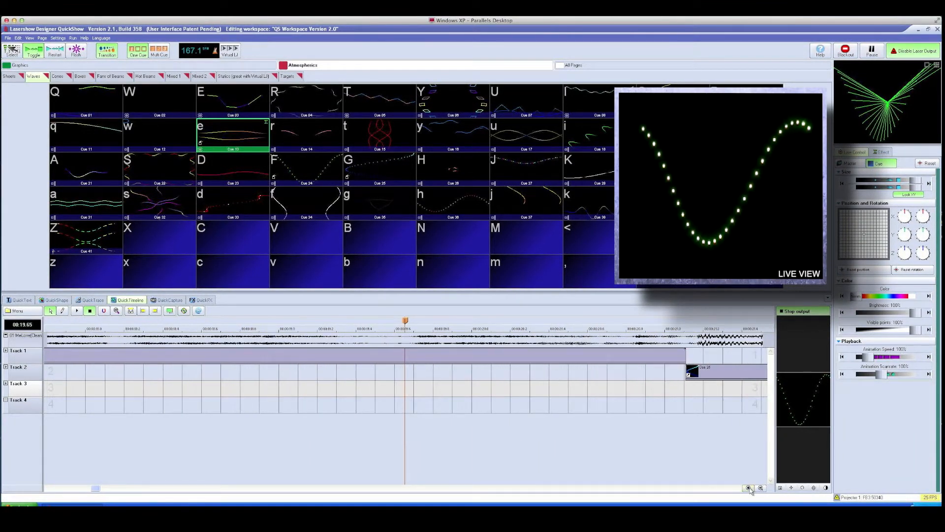
{"action": "left_click", "coordinate": [680, 351]}
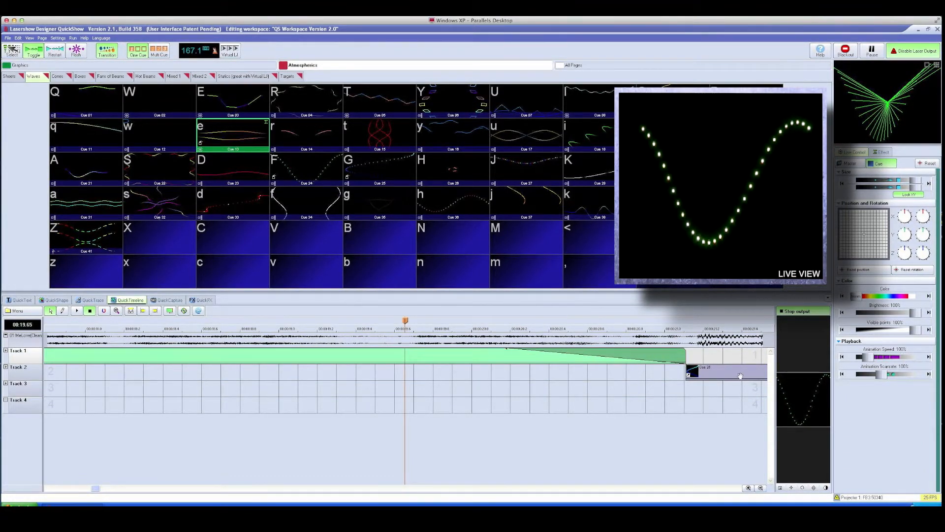
Move the Cue 25 event earlier on Track 2 to start at about 20.7 s, overlapping the Cue 24 fade-out
{"action": "left_click_drag", "start_coordinate": [741, 375], "coordinate": [701, 376]}
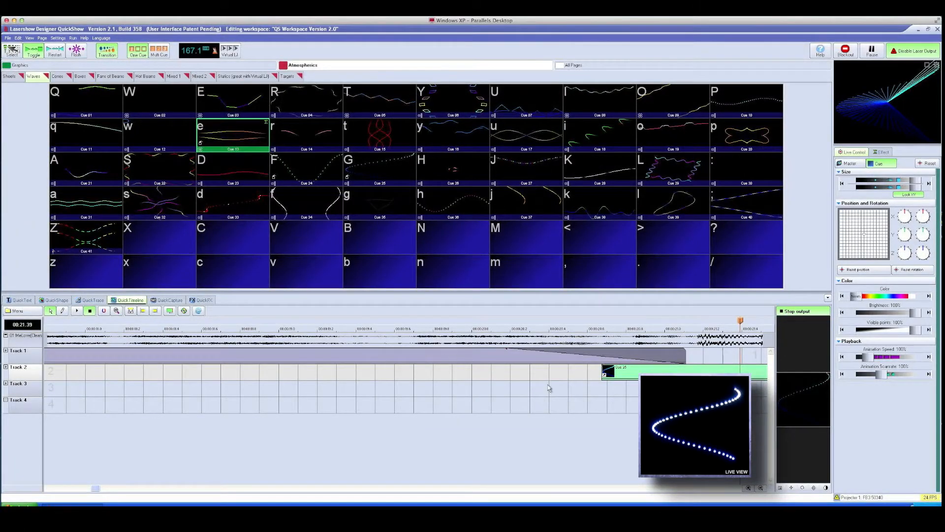
{"action": "left_click", "coordinate": [686, 223]}
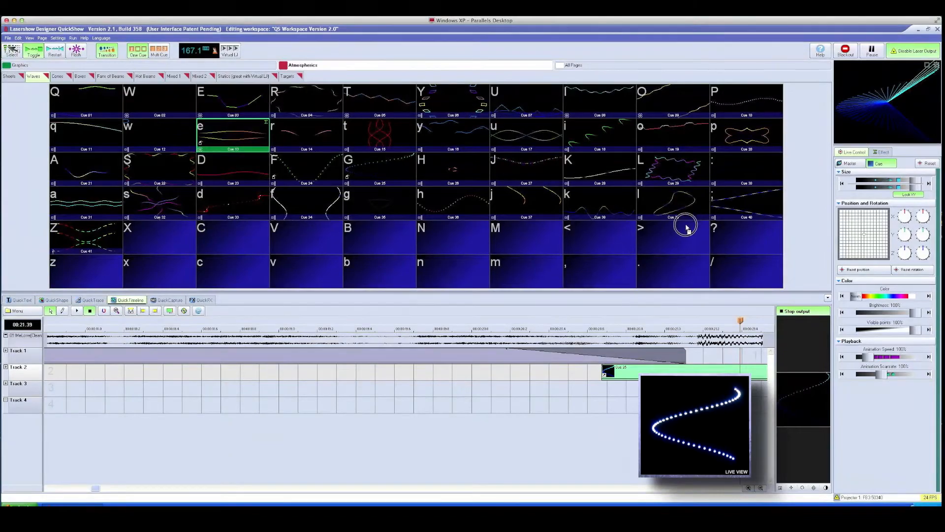